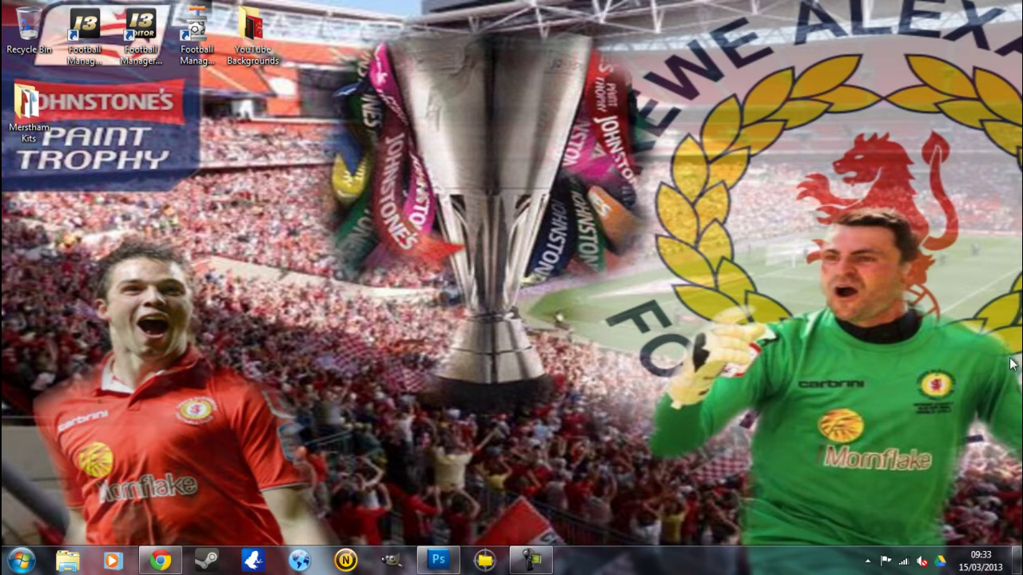
- Open the Kit Templates Download Section thread from the browser's kit template results
left_click(167, 562)
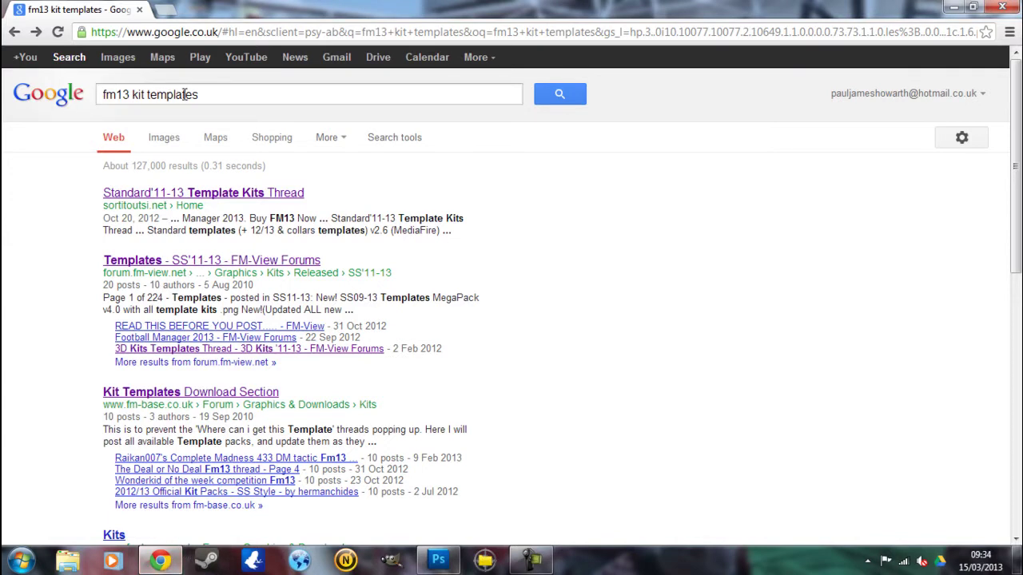
scroll(249, 384, "down", 3)
left_click(208, 172)
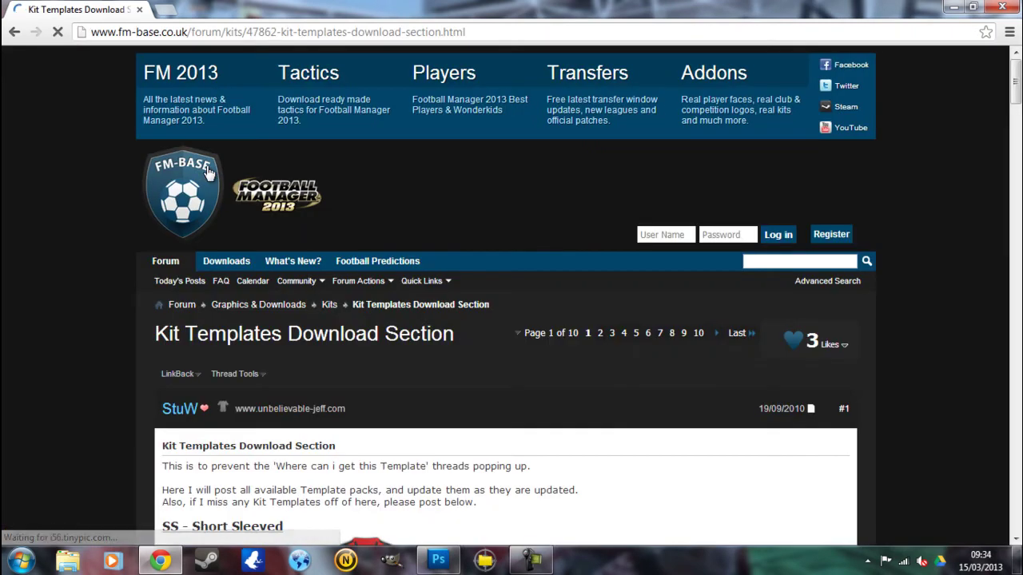
scroll(84, 377, "down", 4)
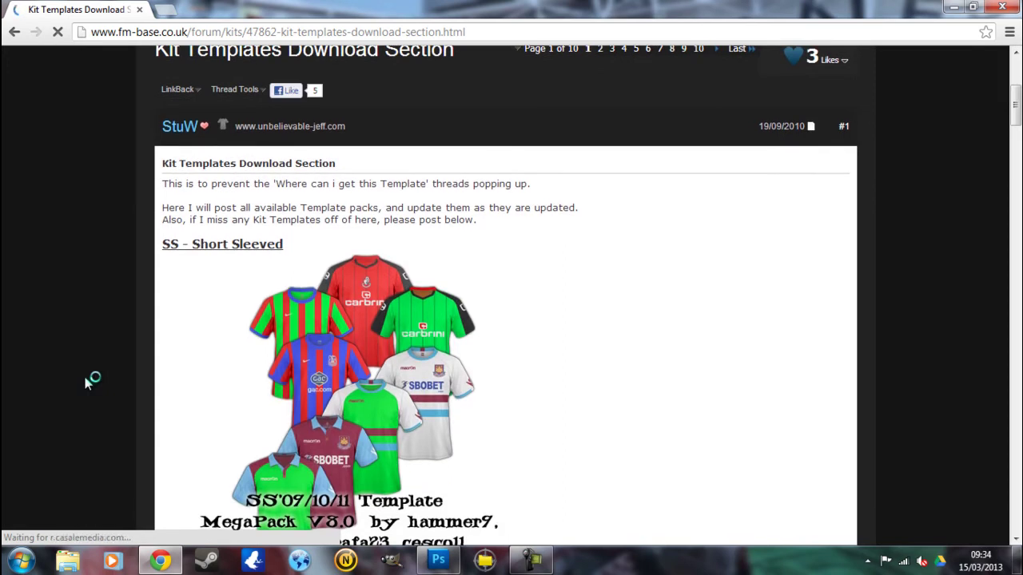
scroll(85, 377, "down", 5)
scroll(85, 378, "down", 4)
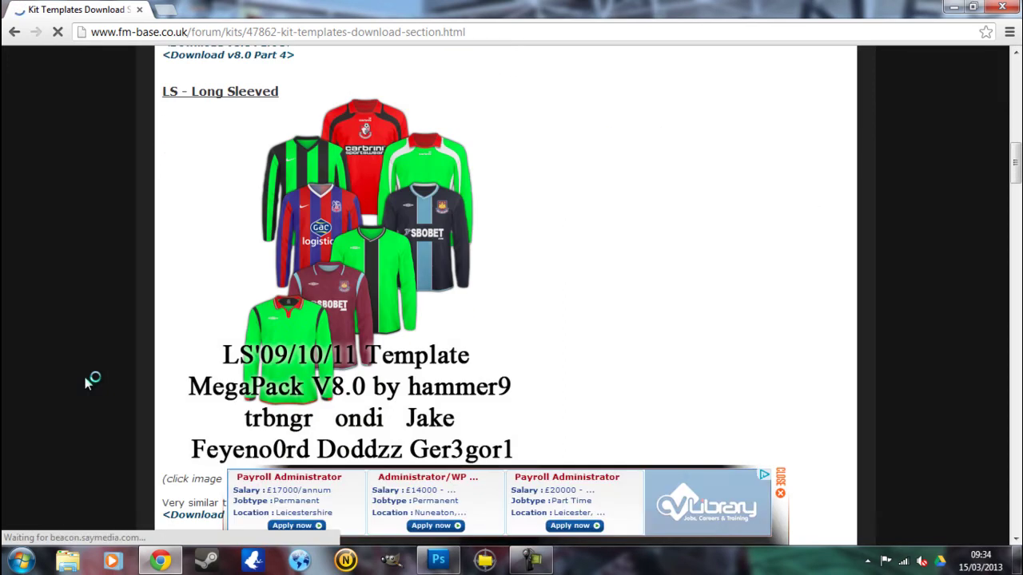
scroll(85, 377, "down", 4)
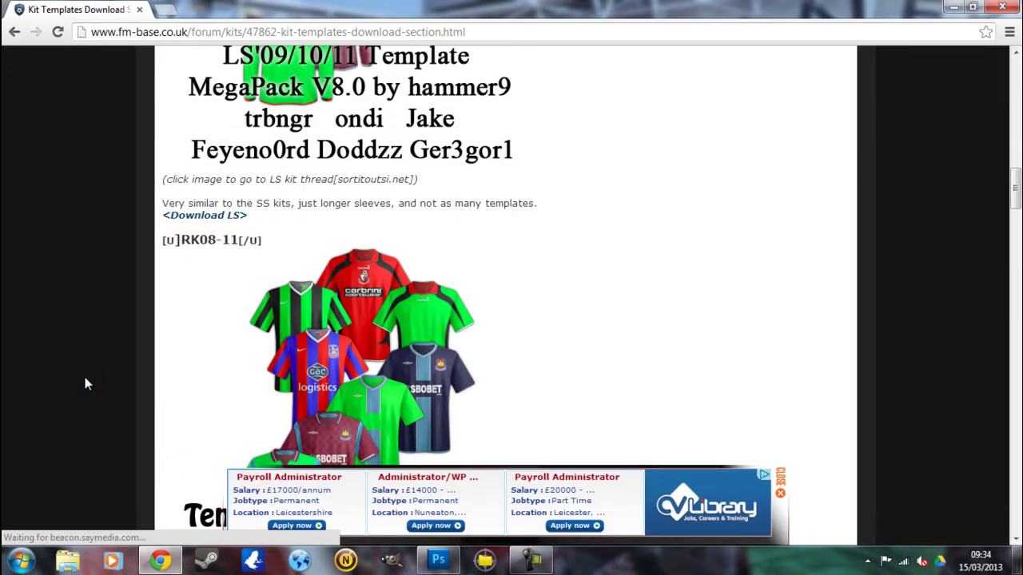
- Dismiss the job advert, read through the thread, and close the browser
left_click(783, 495)
scroll(781, 495, "down", 1)
scroll(783, 500, "down", 3)
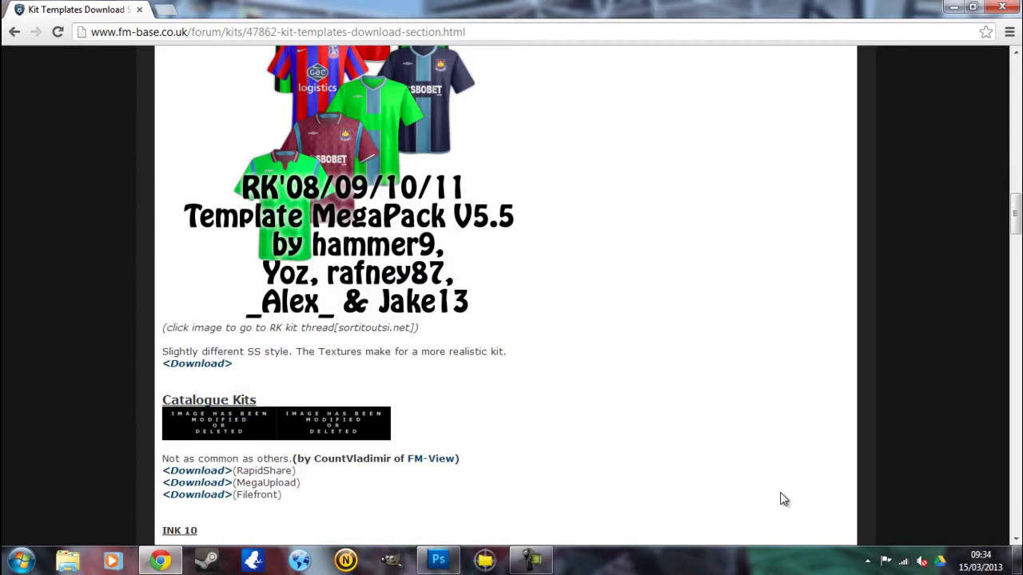
scroll(783, 500, "up", 2)
scroll(783, 499, "down", 8)
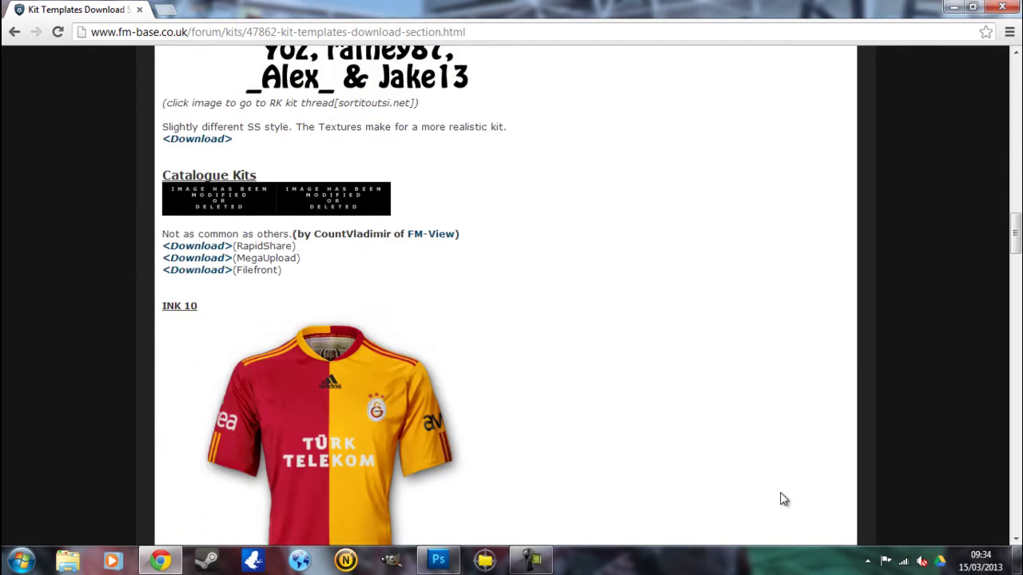
scroll(783, 500, "up", 15)
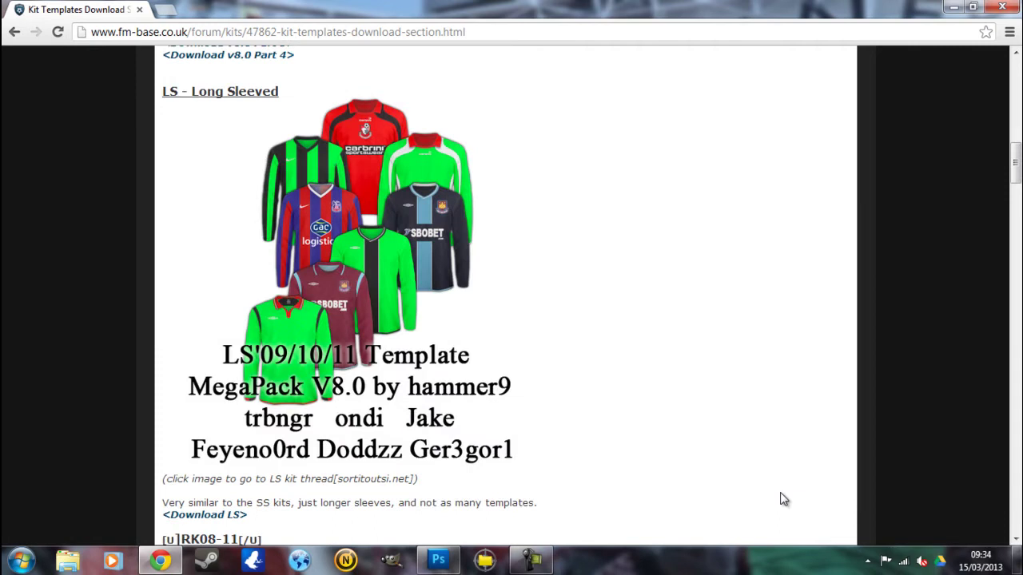
scroll(783, 499, "down", 4)
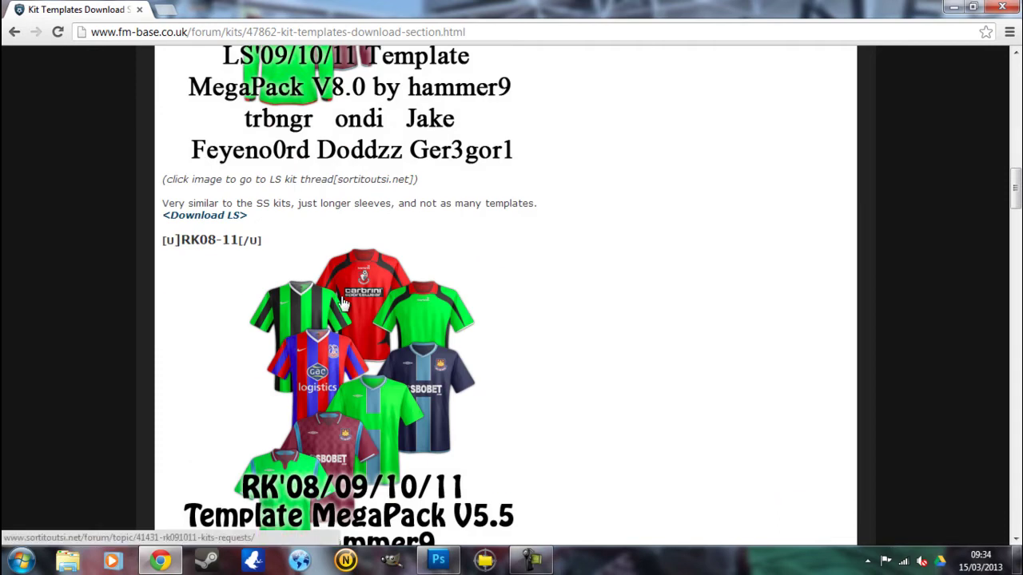
scroll(342, 303, "down", 2)
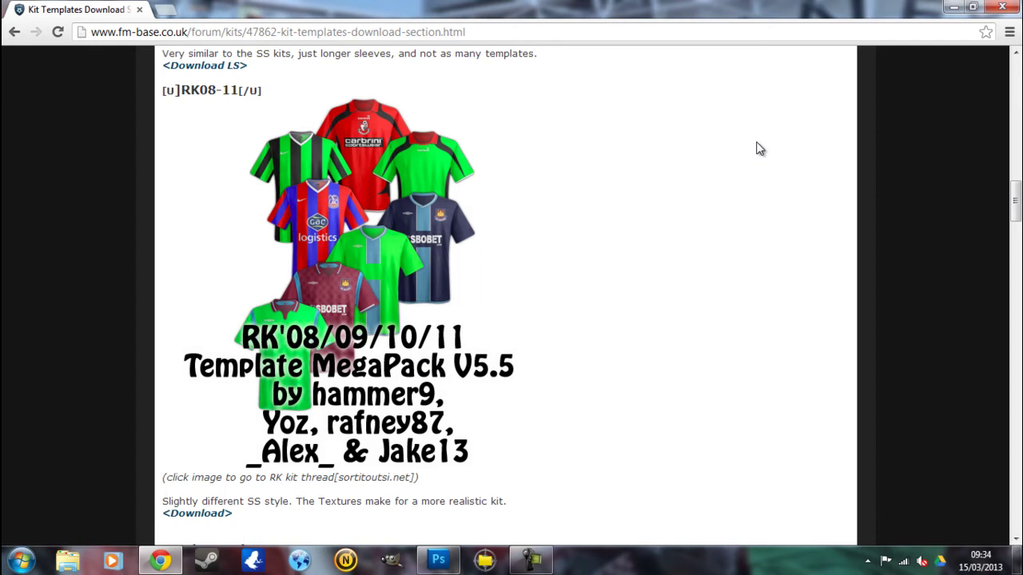
left_click(1002, 7)
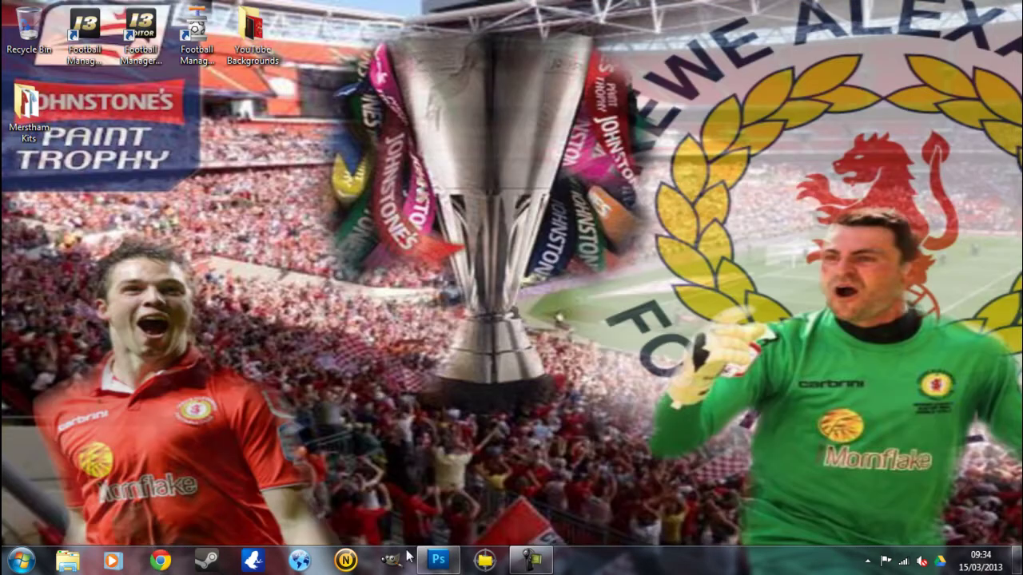
- Bring Photoshop back on screen after briefly opening and closing the Start menu's All Programs list
left_click(454, 557)
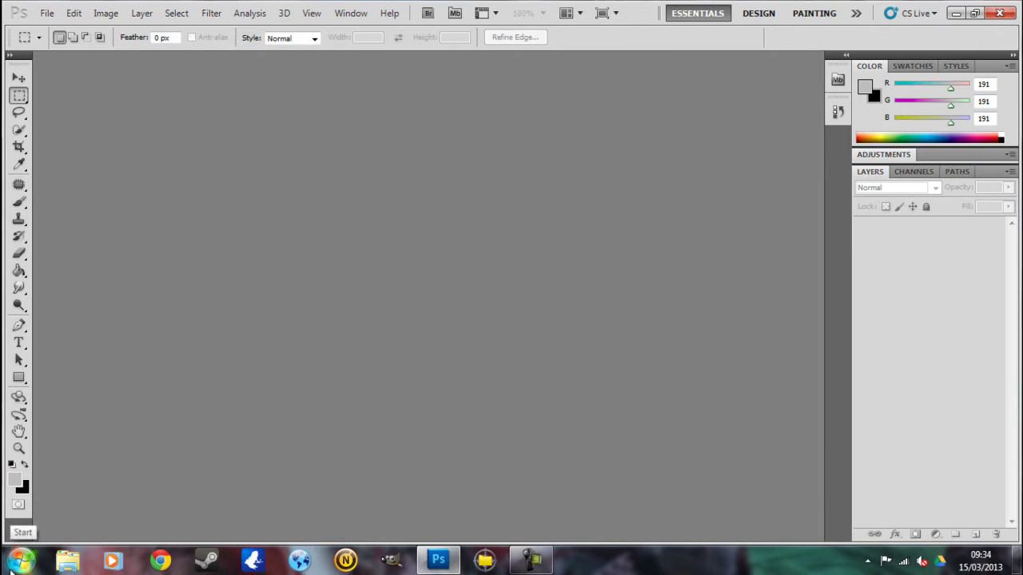
left_click(24, 564)
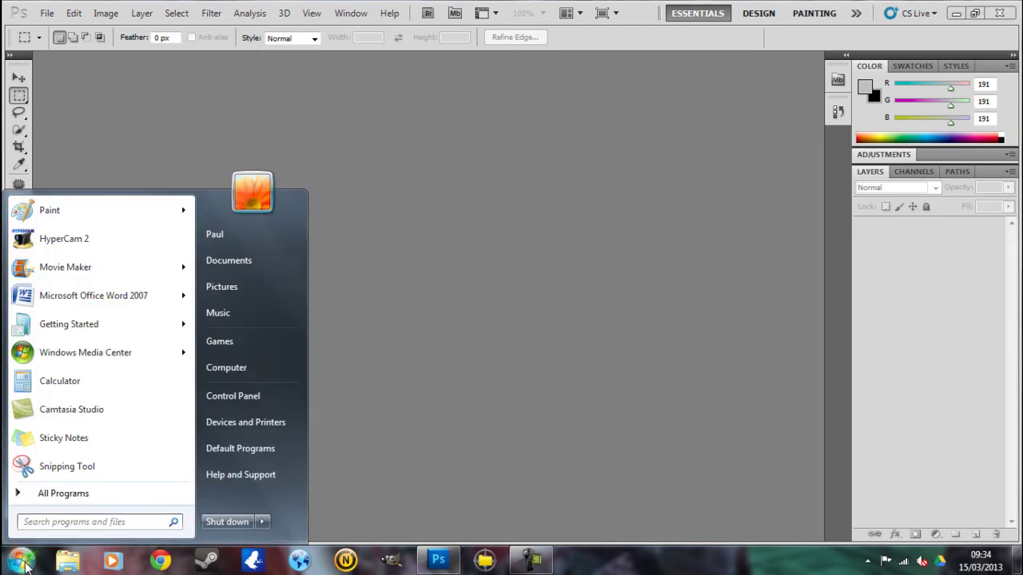
left_click(61, 495)
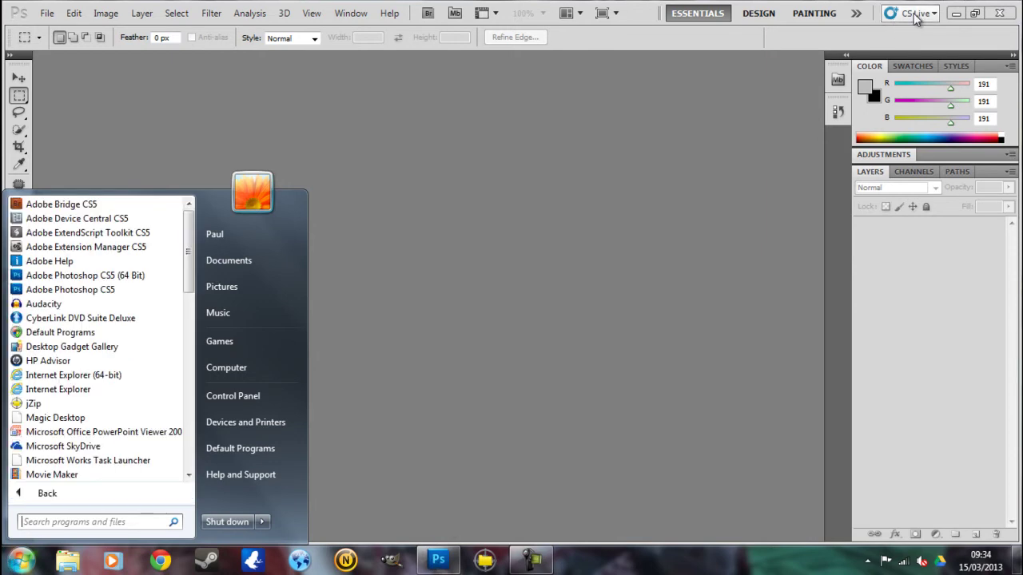
left_click(10, 564)
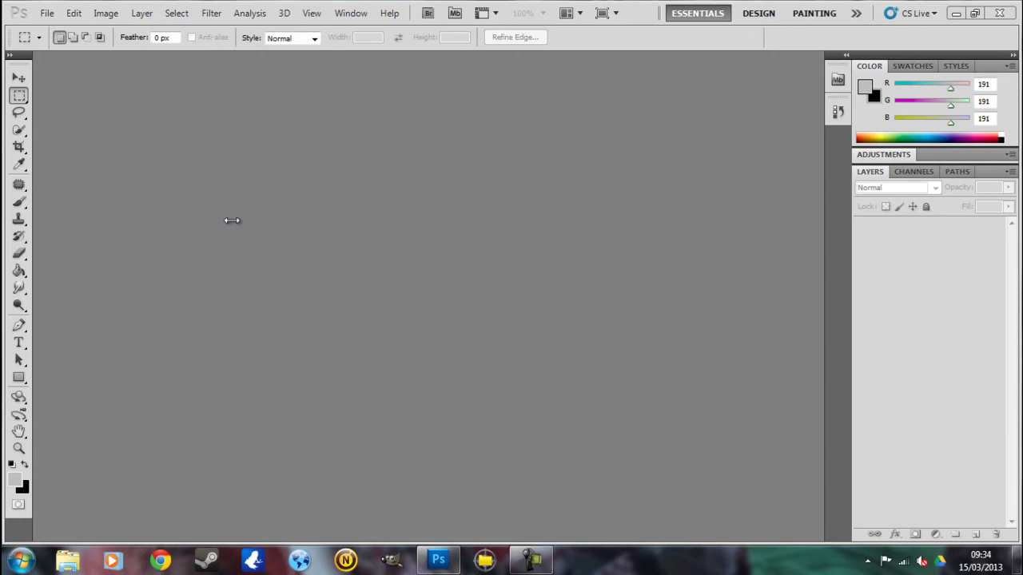
left_click(47, 14)
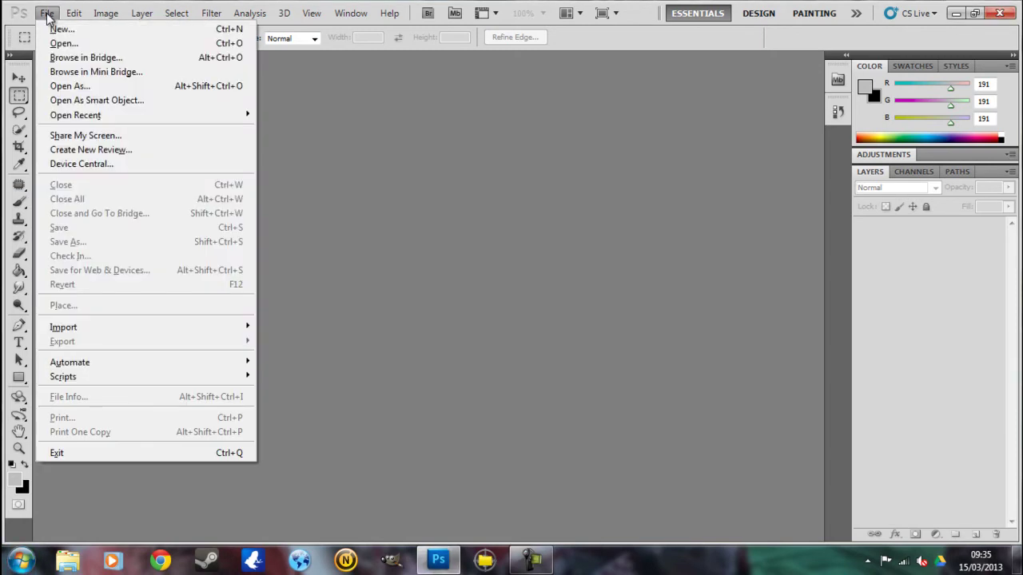
- Open Reebok.psd from Pictures > RK'08-11 Template Pack V6 by Hammer9 > Reebok
left_click(62, 38)
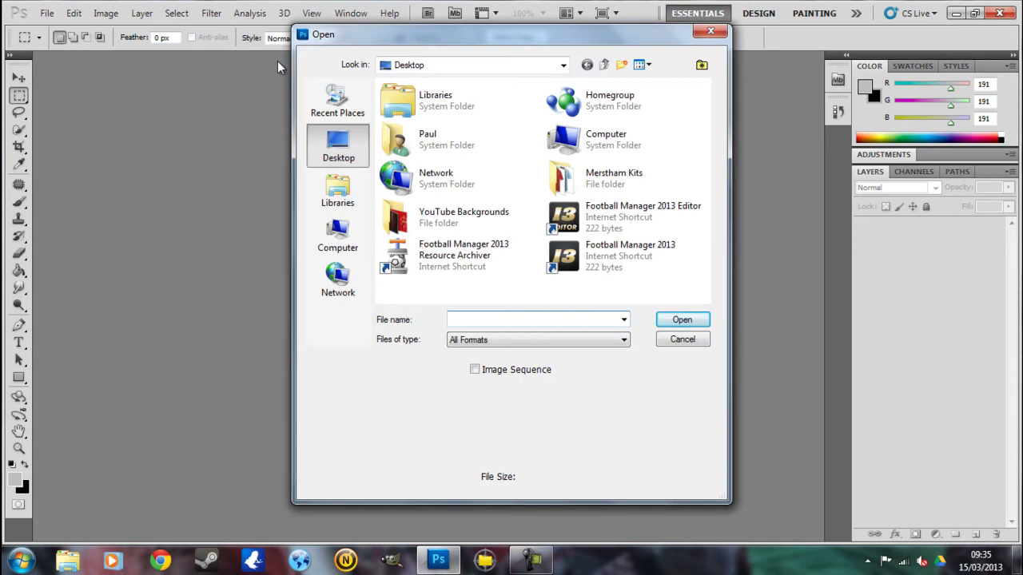
left_click(338, 198)
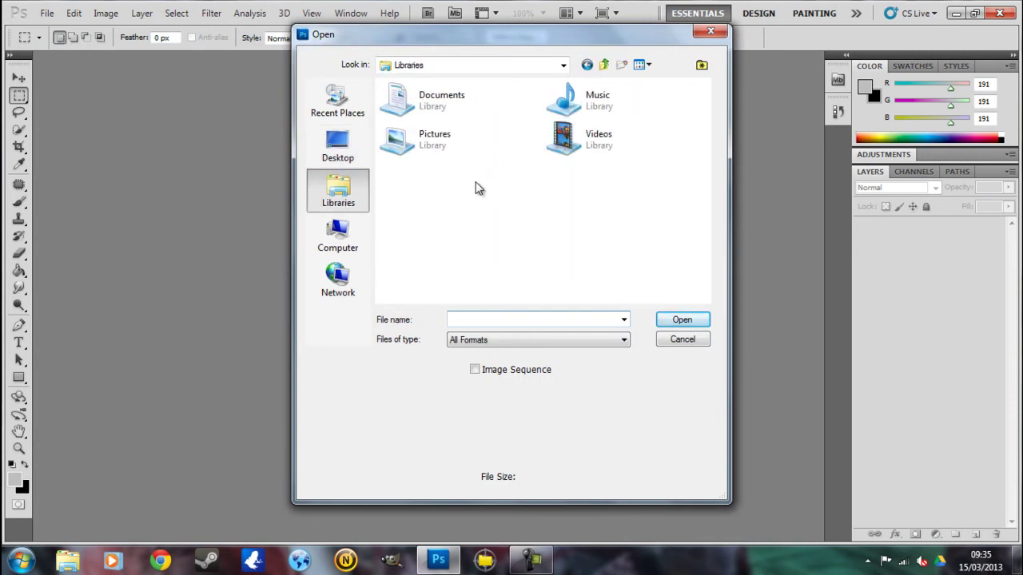
double_click(453, 146)
left_click_drag(708, 144, 707, 269)
double_click(425, 152)
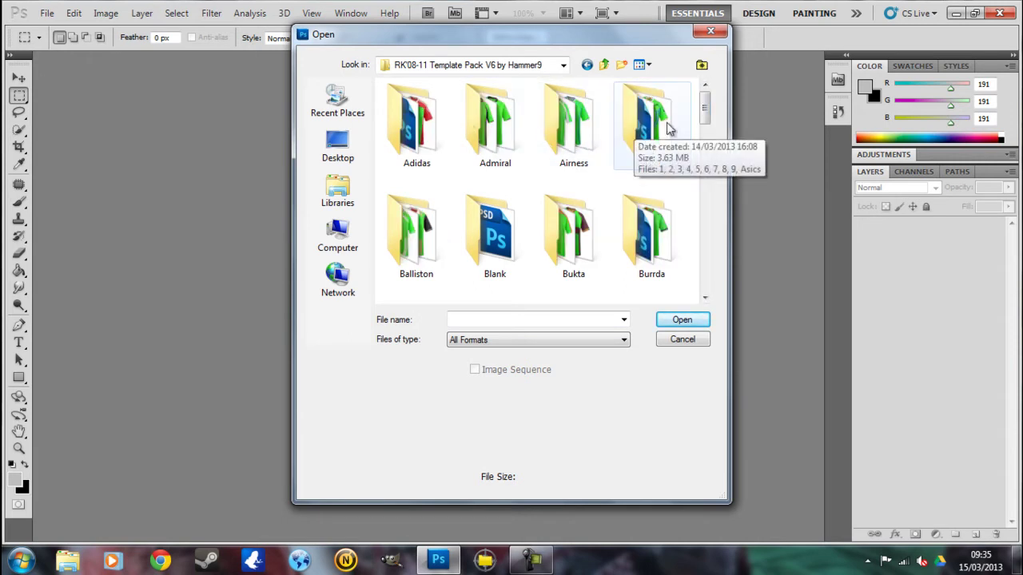
left_click_drag(706, 108, 708, 241)
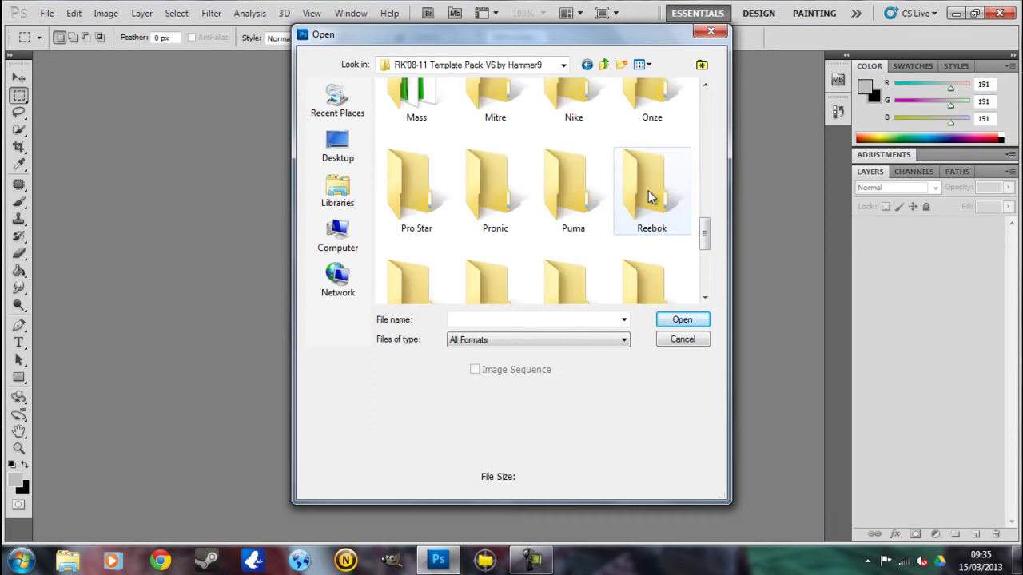
left_click(651, 196)
double_click(651, 198)
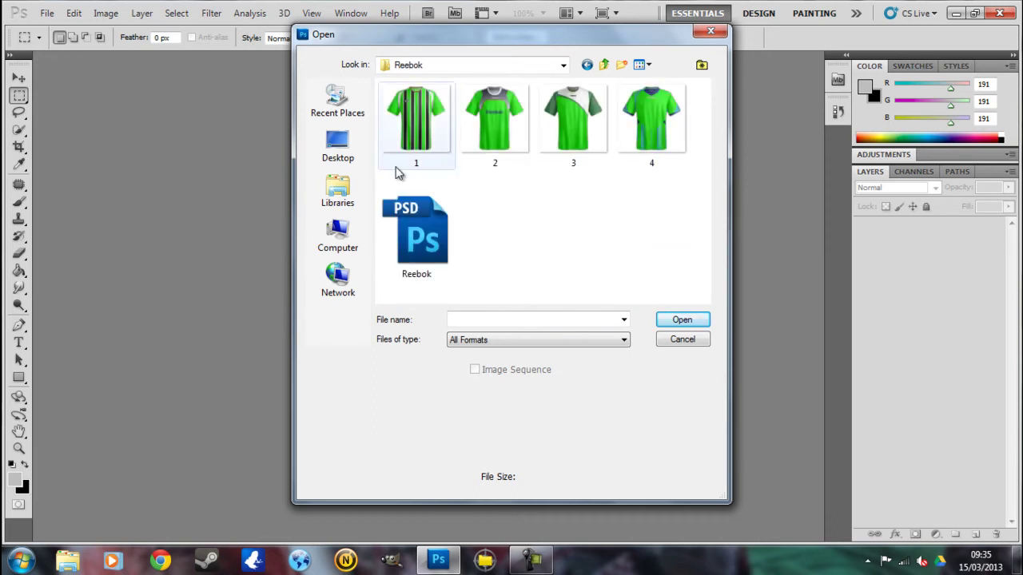
double_click(430, 238)
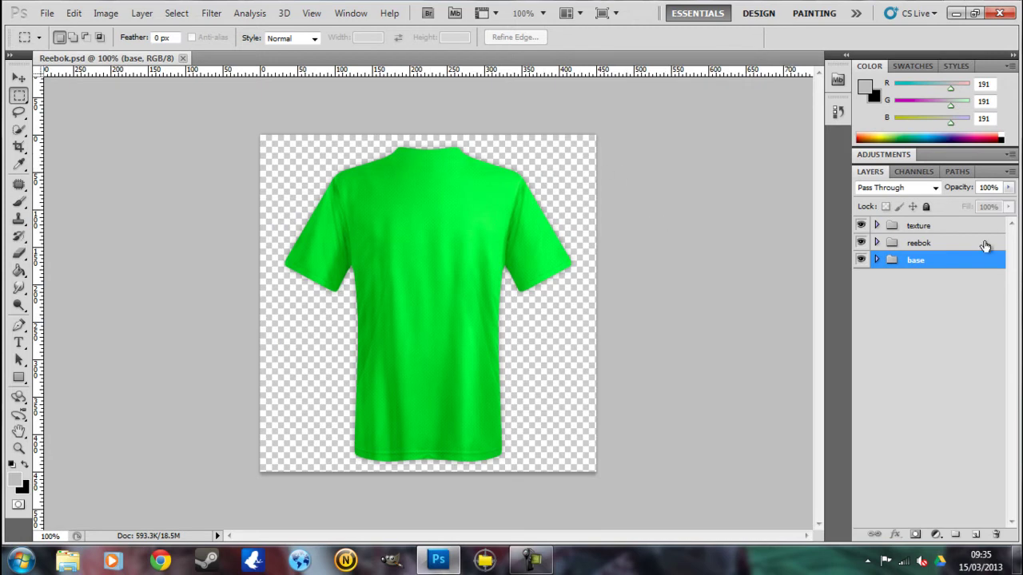
- In the Open dialog, browse to Documents > Sports Interactive > Football Manager 2013 > graphics > kits
left_click(46, 14)
left_click(66, 43)
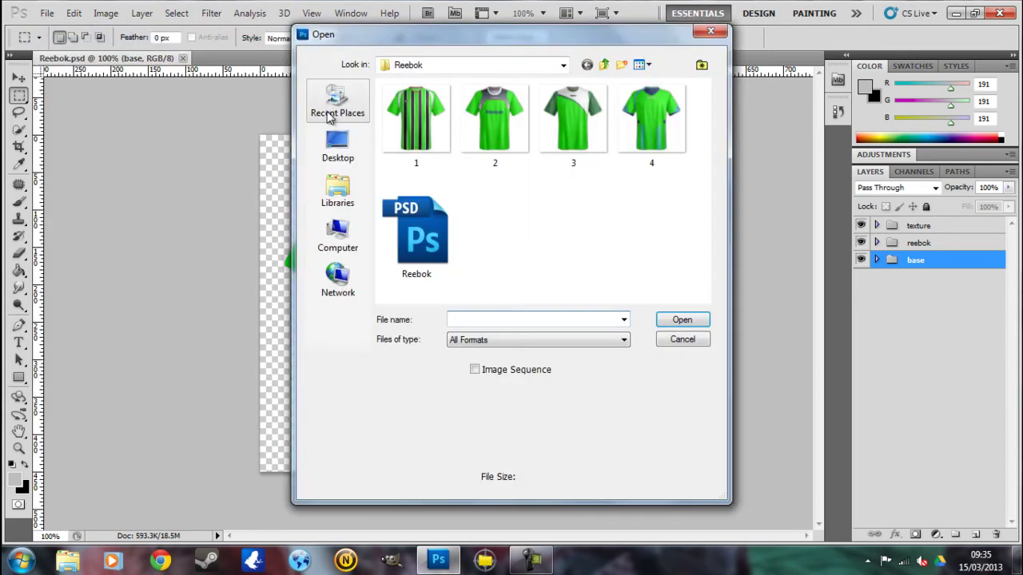
left_click(338, 146)
left_click(337, 192)
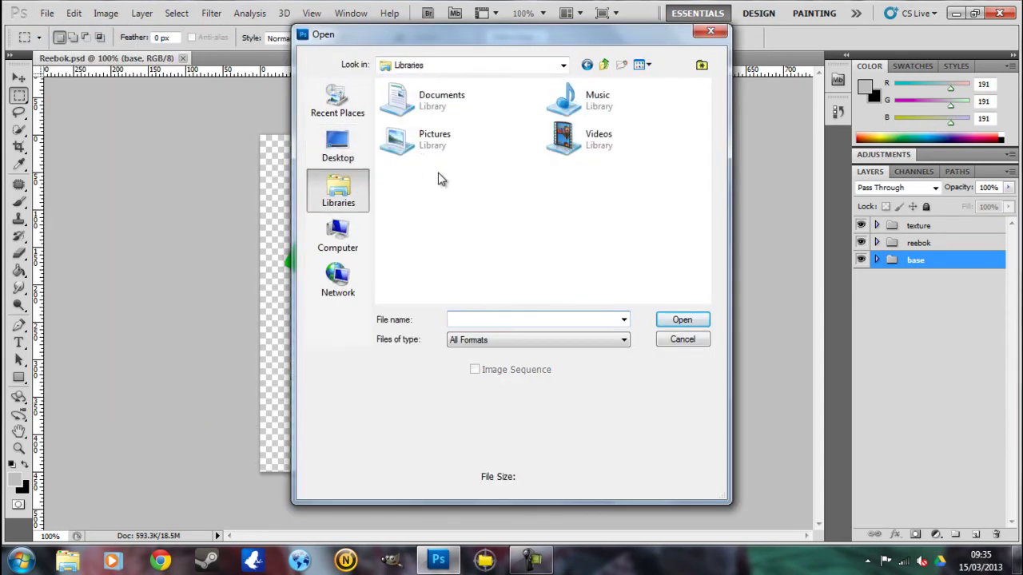
double_click(421, 141)
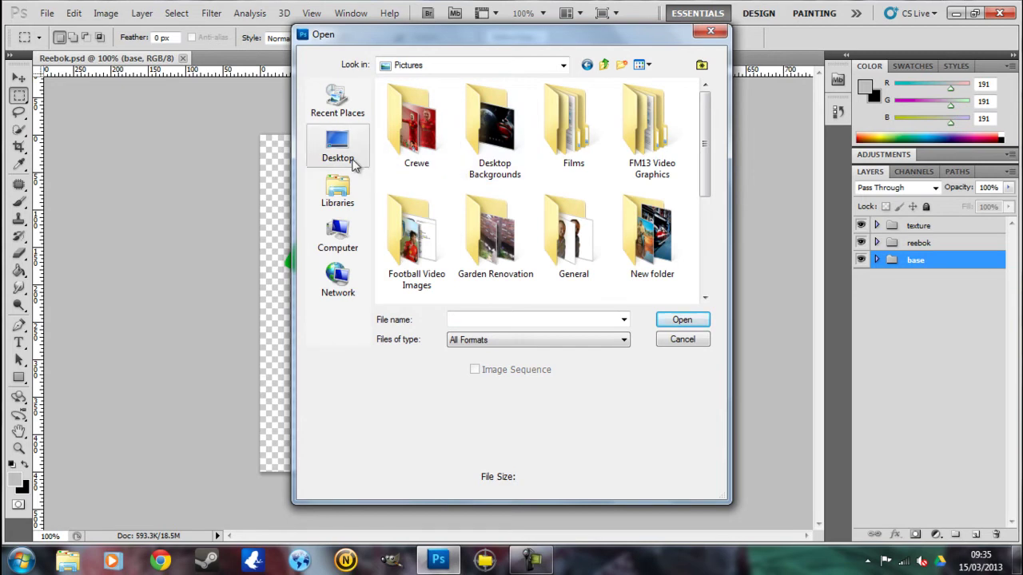
left_click(337, 193)
double_click(449, 98)
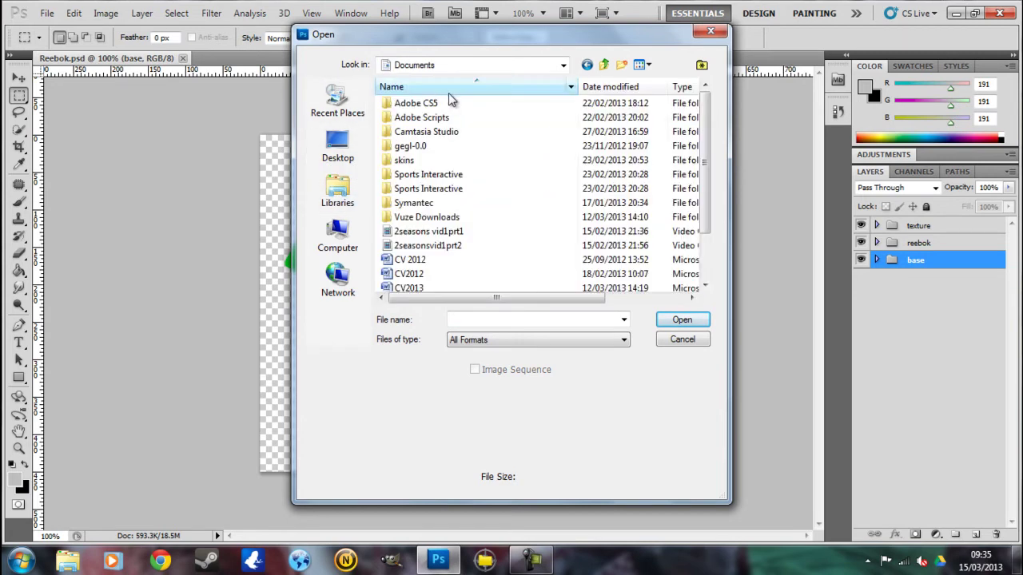
double_click(440, 176)
double_click(429, 118)
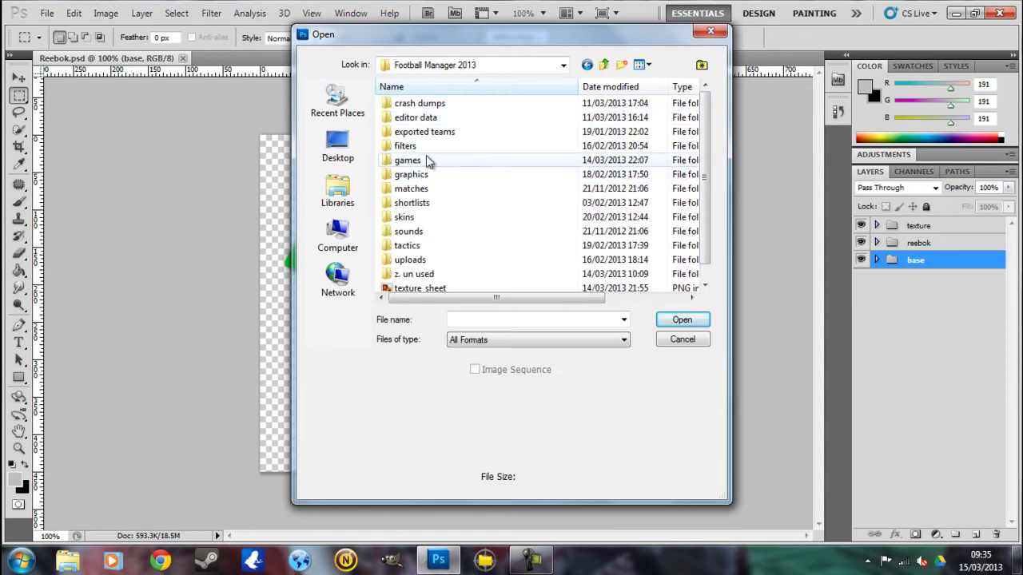
double_click(424, 175)
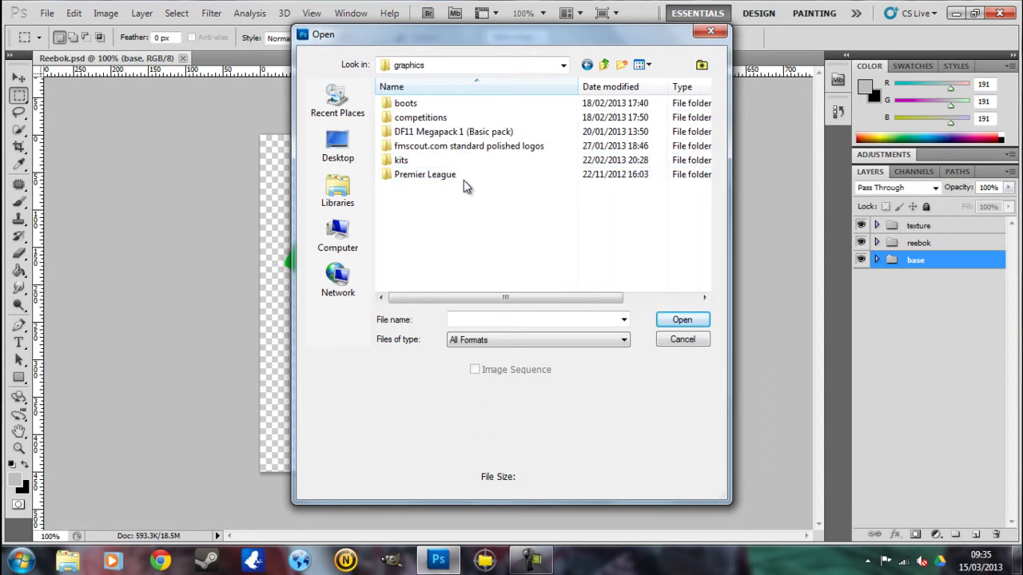
double_click(412, 160)
- Open crewe_1 from the League One SS'12-13 folder and float it in its own window
scroll(496, 191, "down", 6)
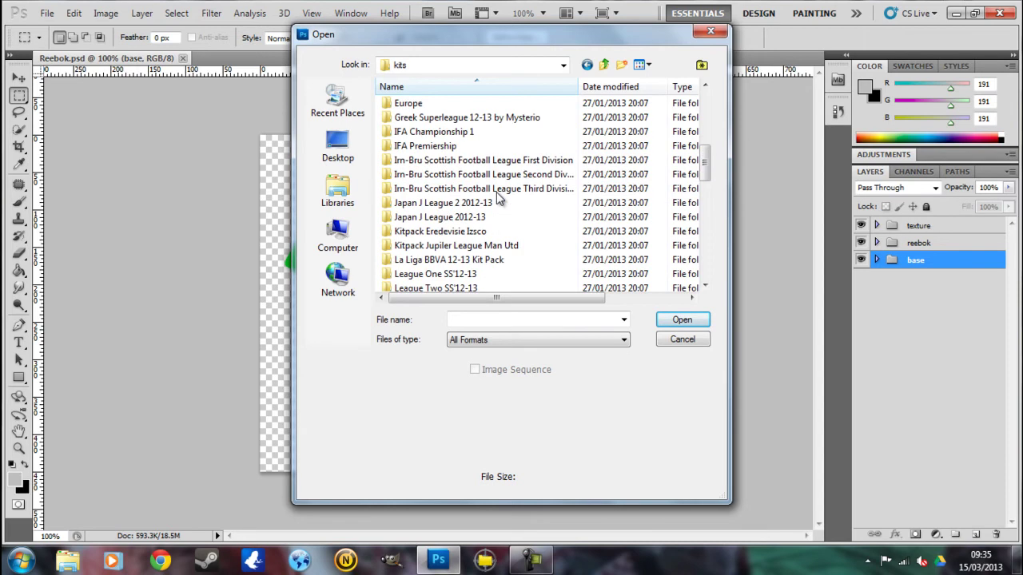
scroll(496, 191, "down", 3)
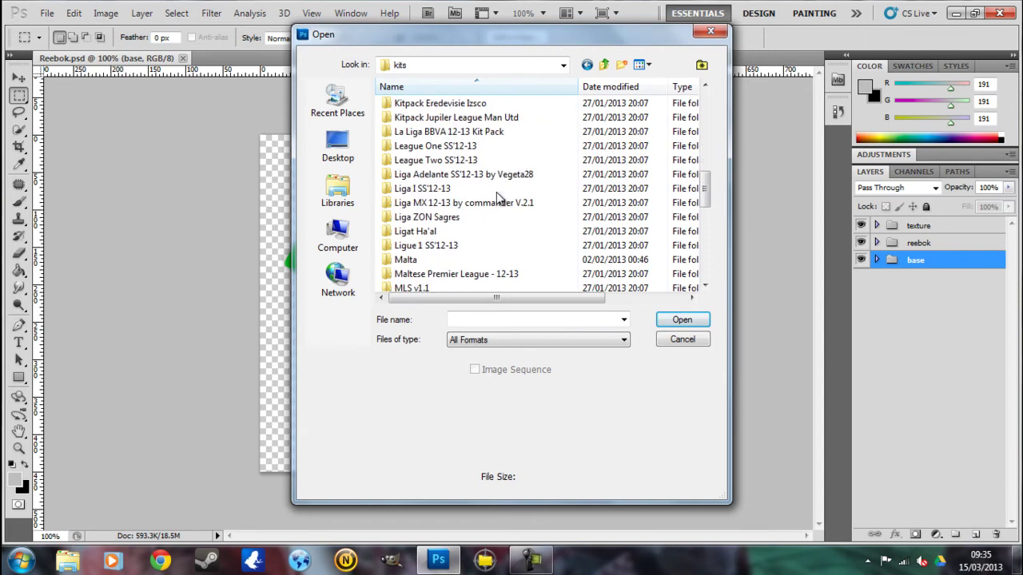
double_click(450, 148)
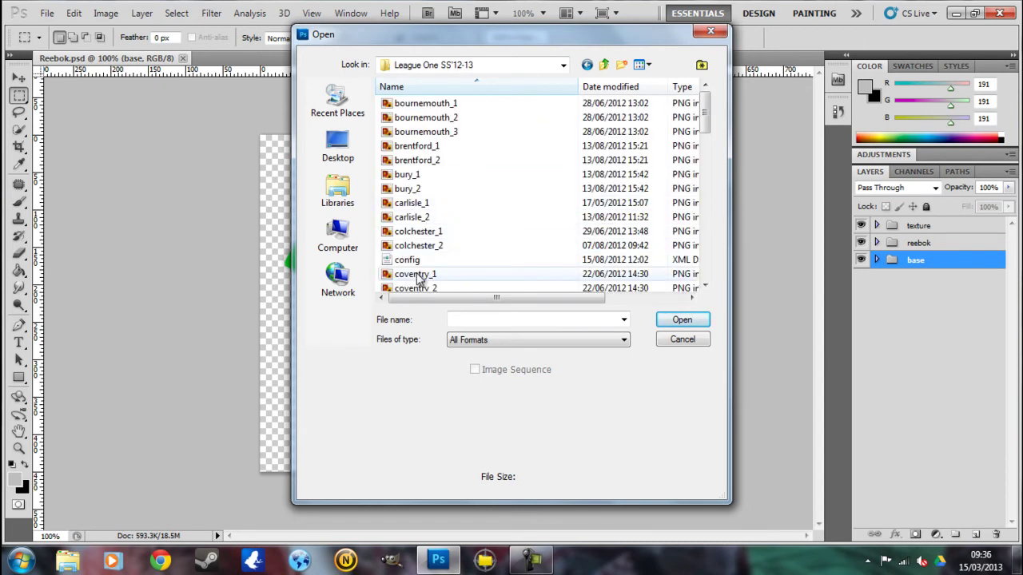
scroll(419, 275, "down", 2)
left_click(419, 248)
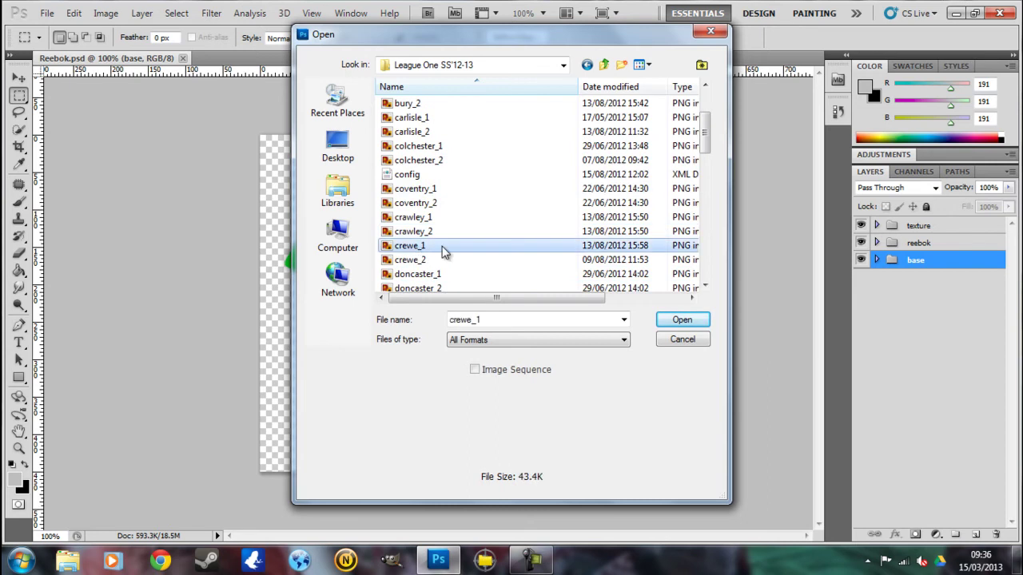
double_click(419, 247)
left_click_drag(235, 59, 97, 64)
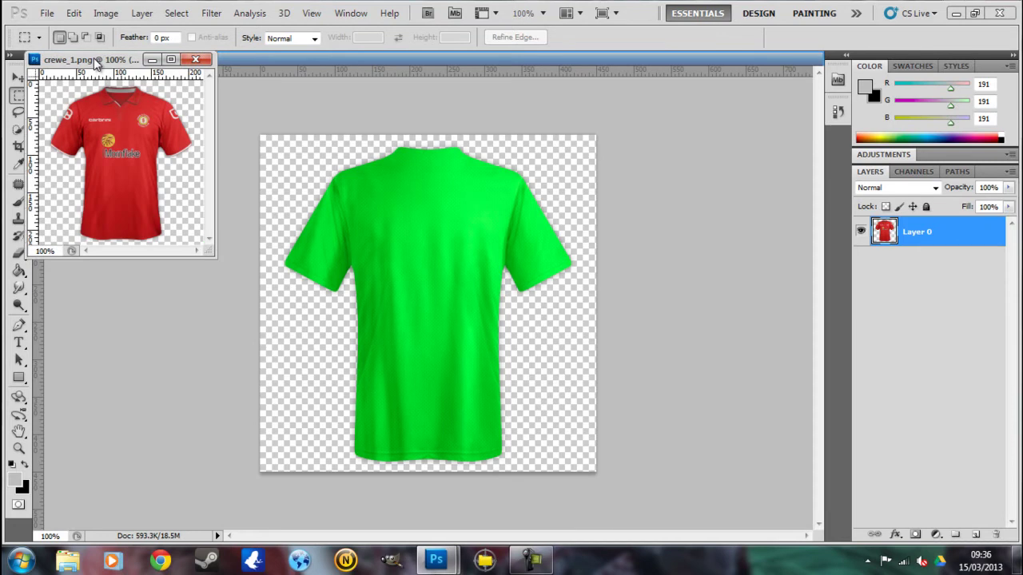
- Select the Eyedropper, return to Reebok.psd, and expand the base group to select its shape layer
left_click(17, 166)
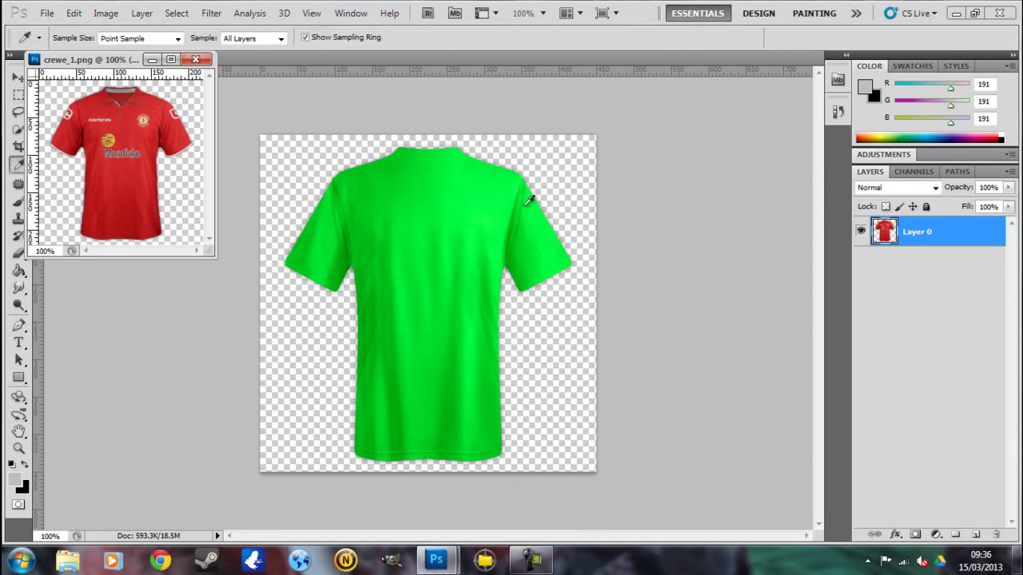
left_click_drag(122, 58, 124, 72)
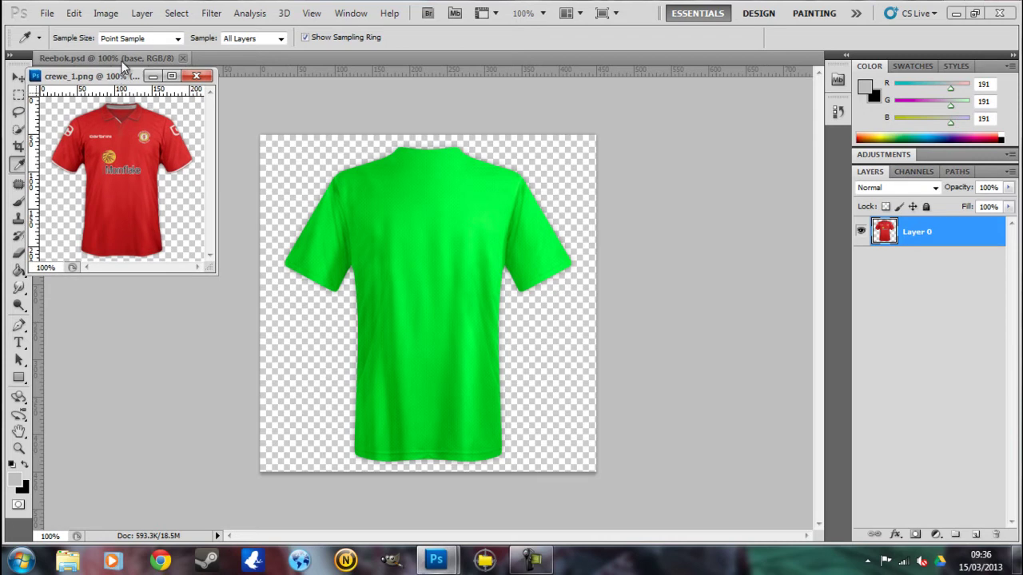
left_click(128, 59)
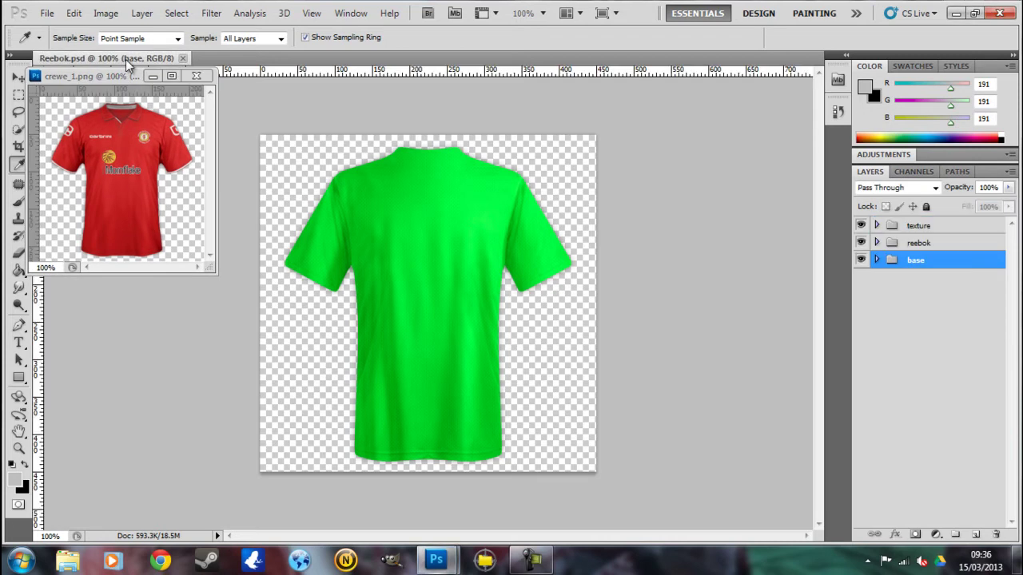
left_click(875, 260)
left_click(953, 319)
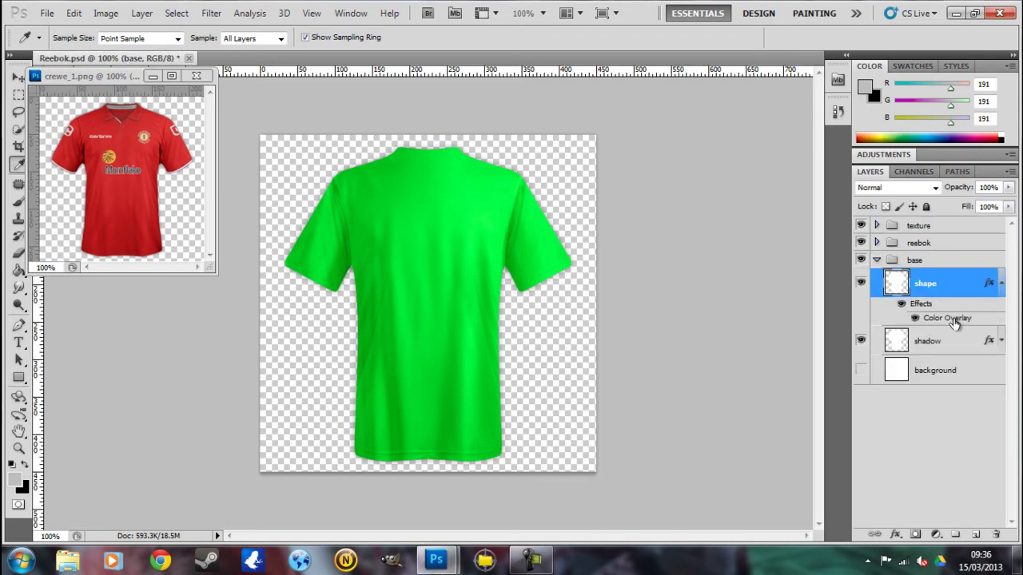
- Set the shape layer's Color Overlay to red c73030 sampled from the Crewe shirt, then close crewe_1.png
double_click(953, 320)
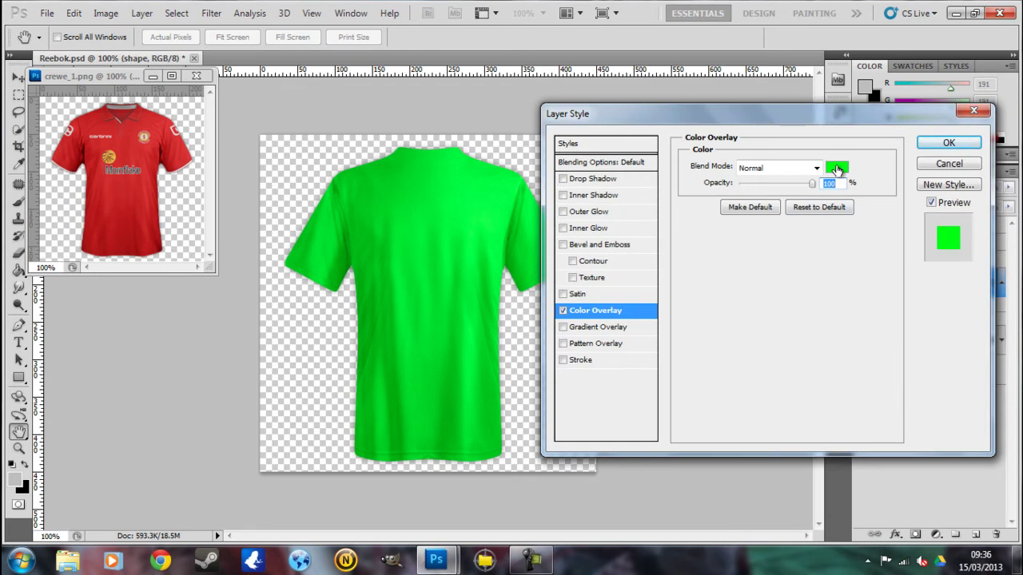
left_click(837, 169)
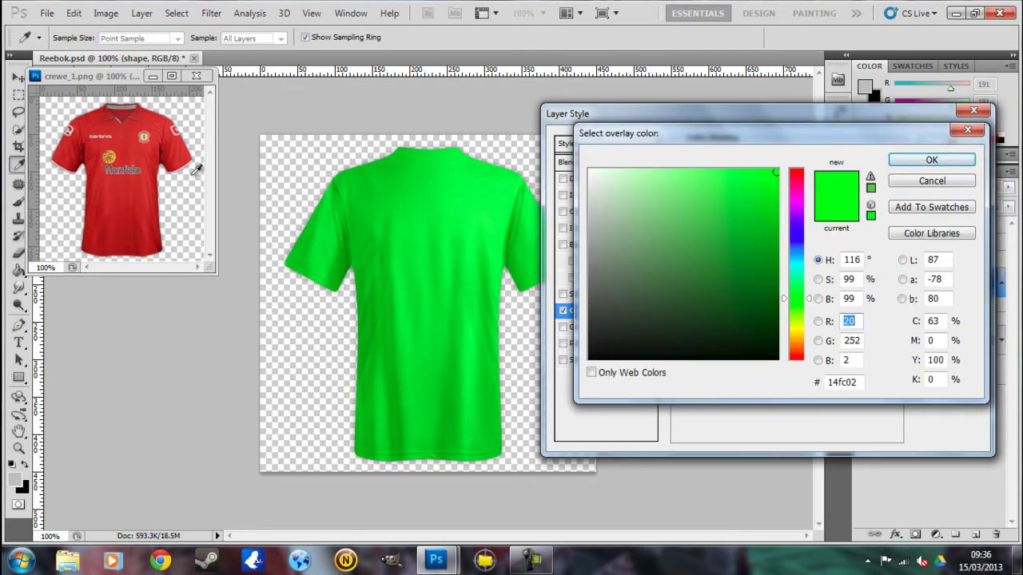
left_click(130, 148)
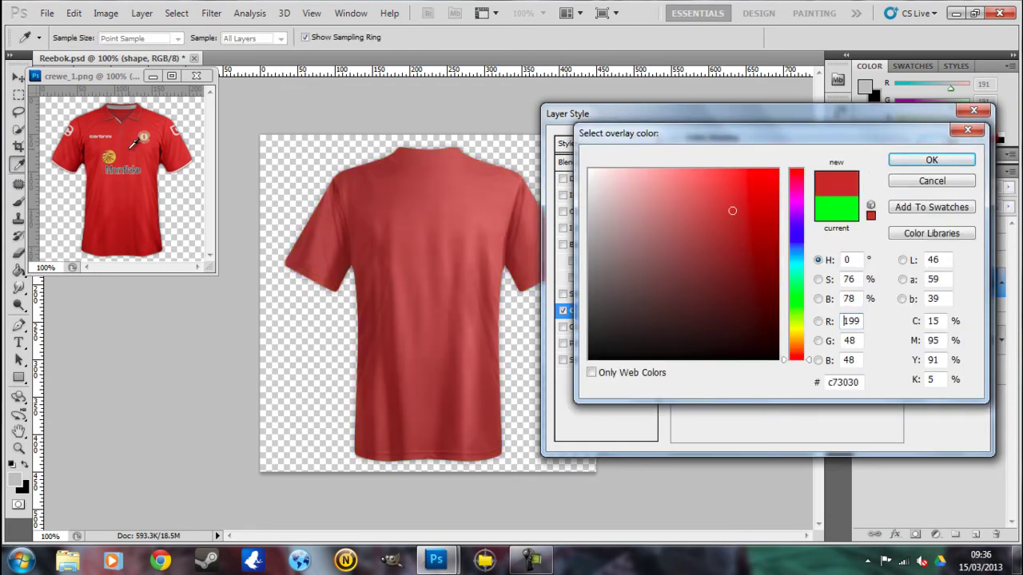
left_click(928, 160)
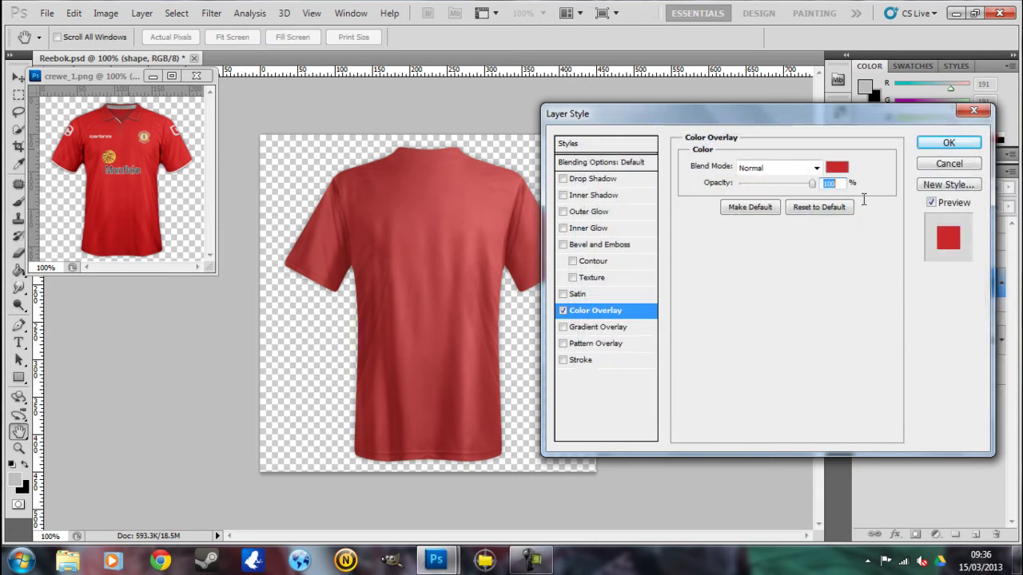
left_click(948, 142)
left_click(201, 92)
left_click(257, 117)
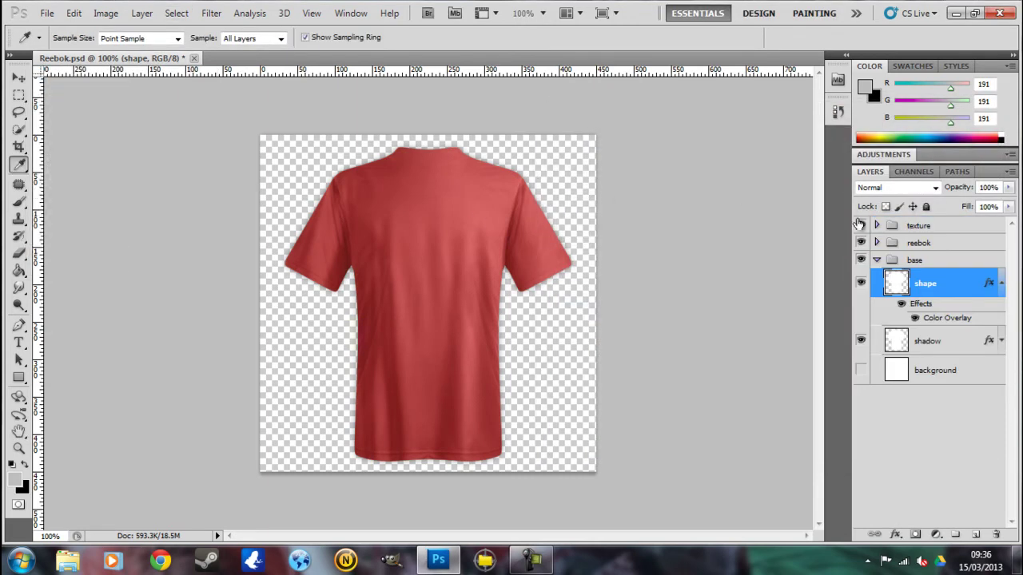
- Hide the texture group's hard light layer, then collapse texture and expand the reebok group
left_click(877, 261)
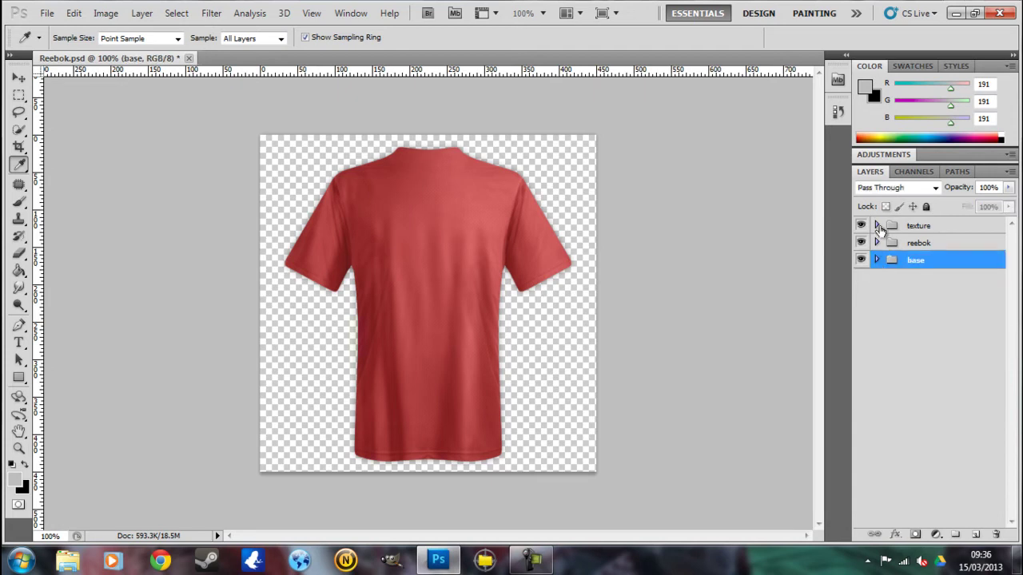
left_click(877, 226)
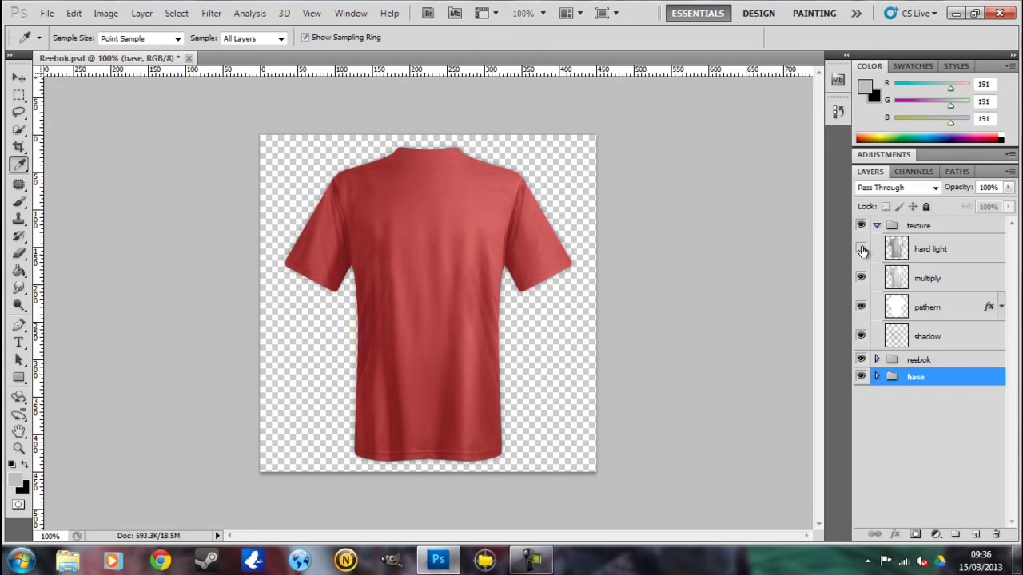
left_click(861, 249)
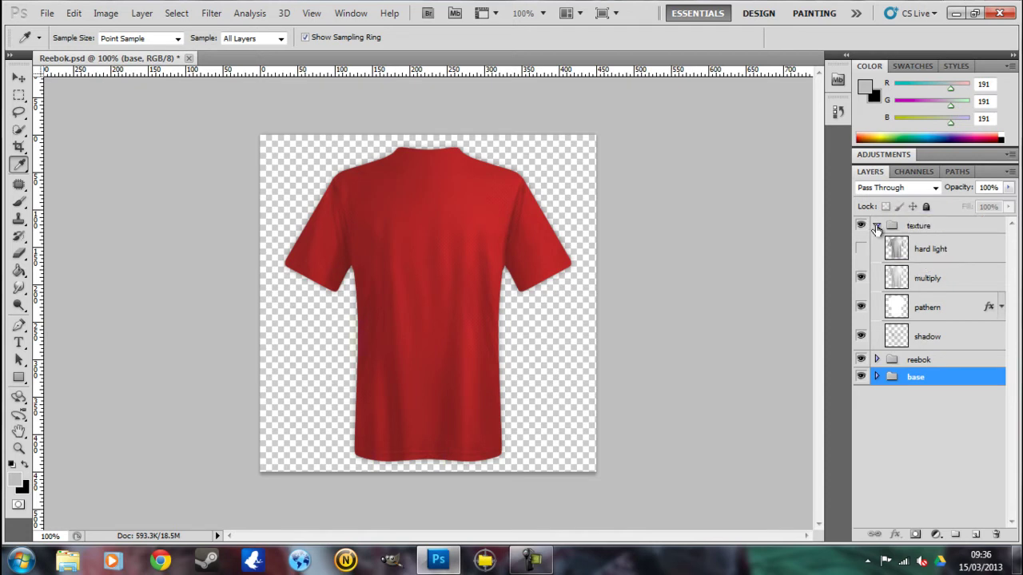
left_click(876, 226)
left_click(876, 243)
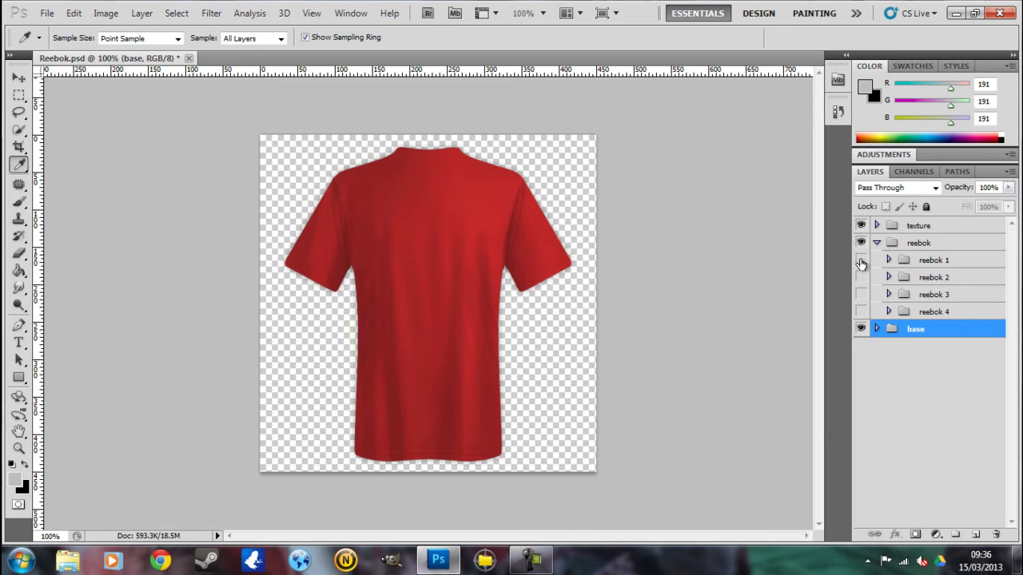
- Preview the reebok 1, 2, 3 and 4 designs in turn, leaving only reebok 3 visible
left_click(861, 261)
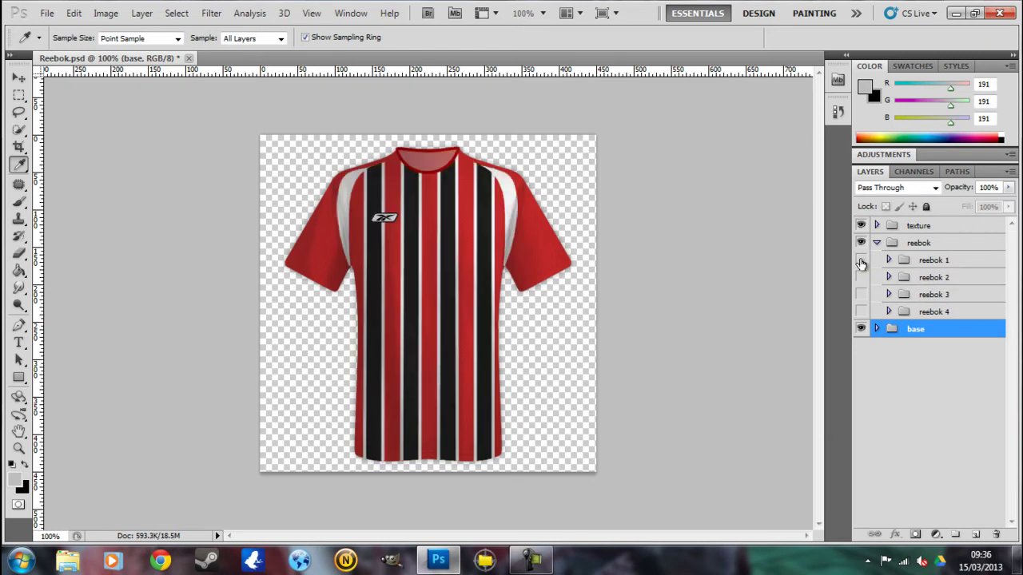
left_click(860, 260)
left_click(861, 278)
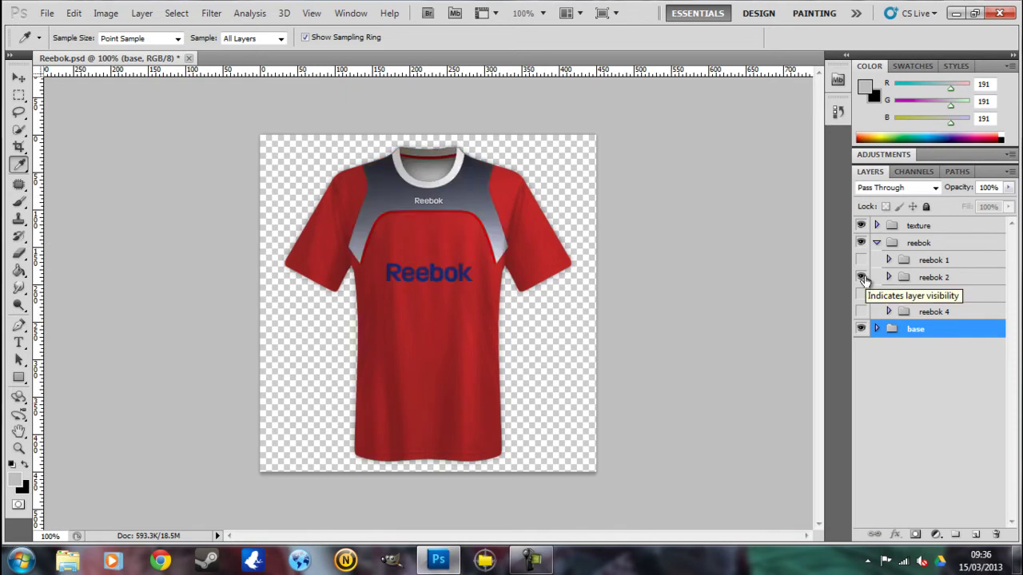
left_click(862, 278)
left_click(861, 294)
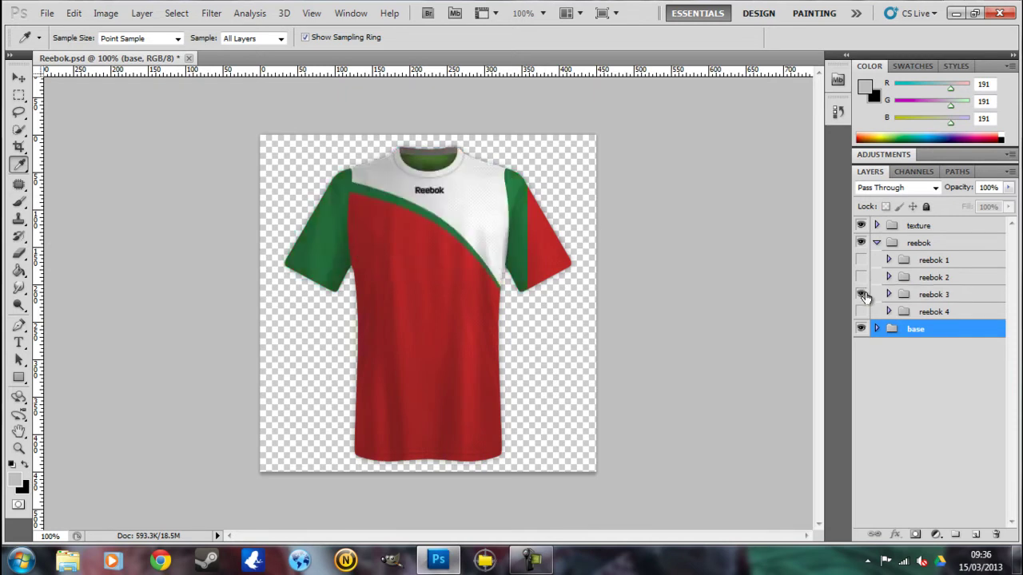
left_click(861, 295)
left_click(862, 312)
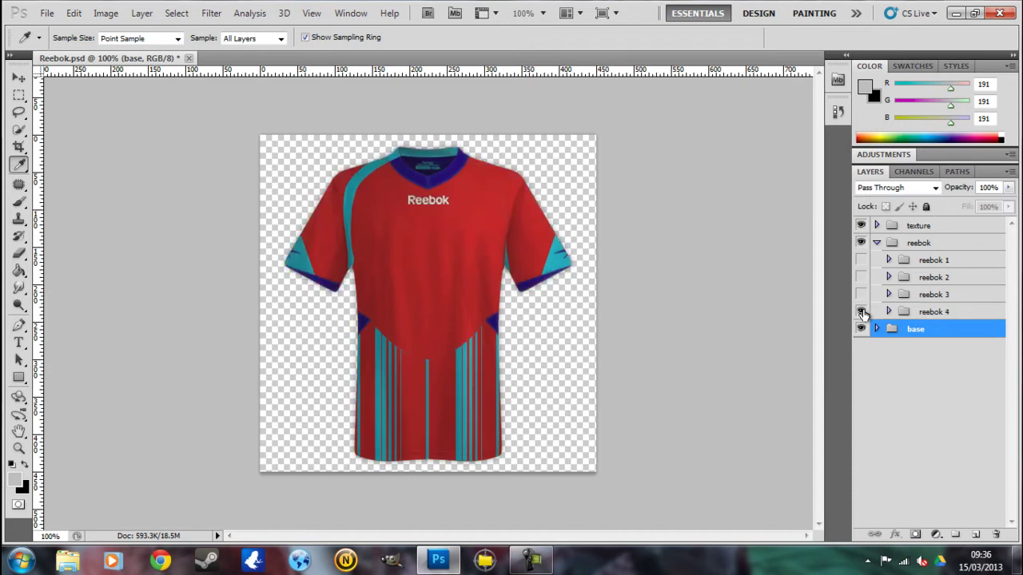
left_click(861, 312)
left_click(861, 295)
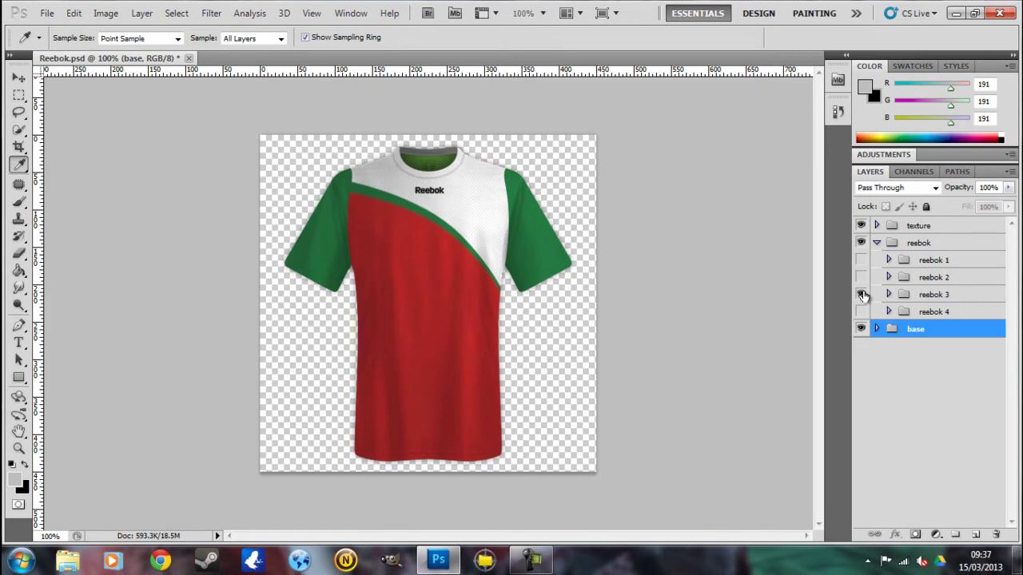